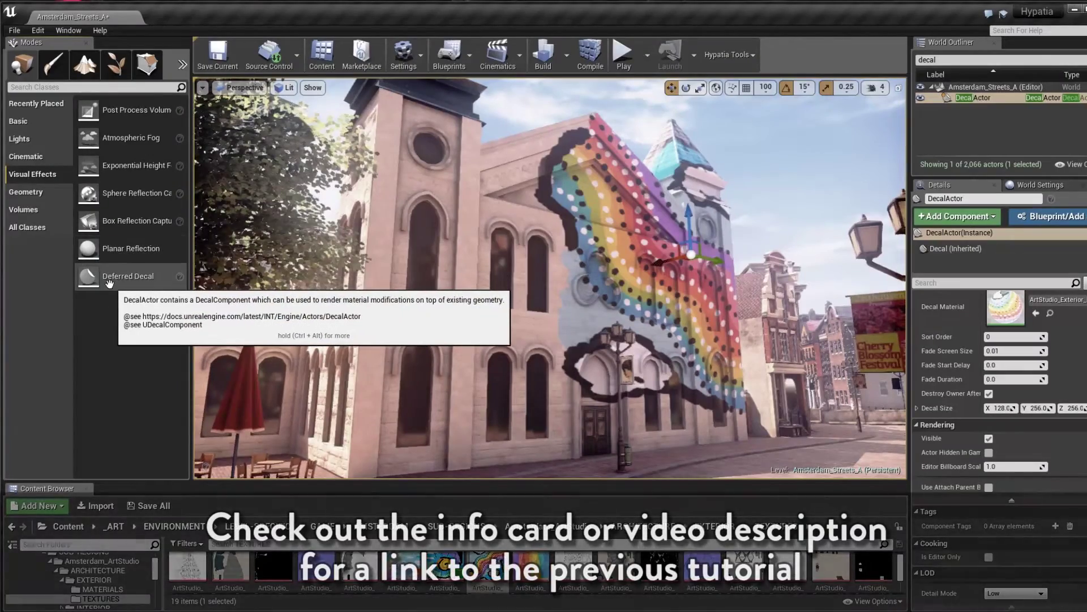
Step: Place a second Deferred Decal with the spiral painting on the church wall and move it higher
drag(110, 283, 674, 459)
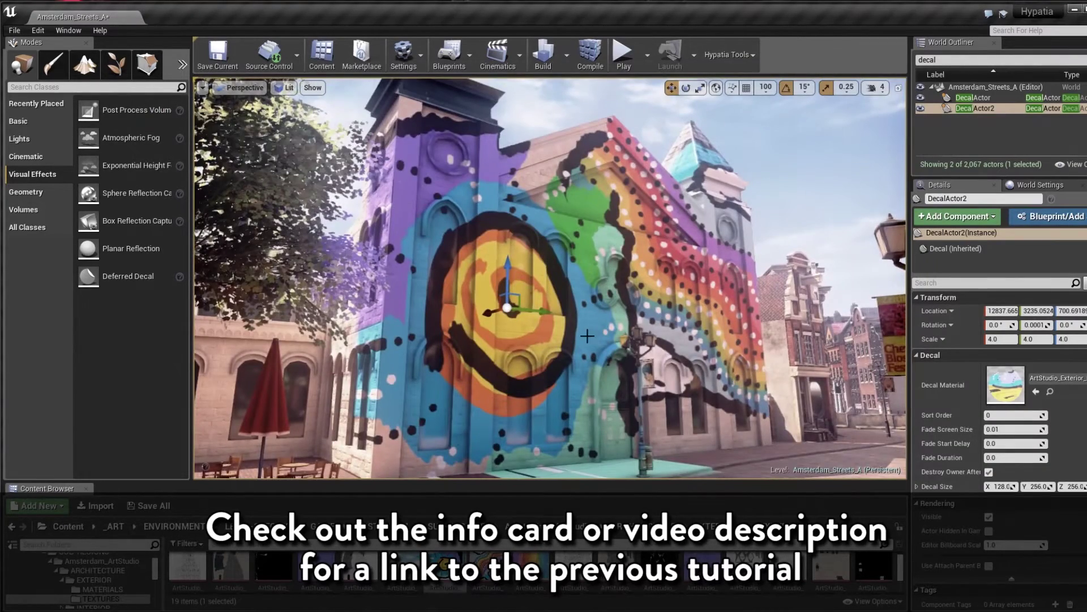
right_drag(530, 242, 527, 266)
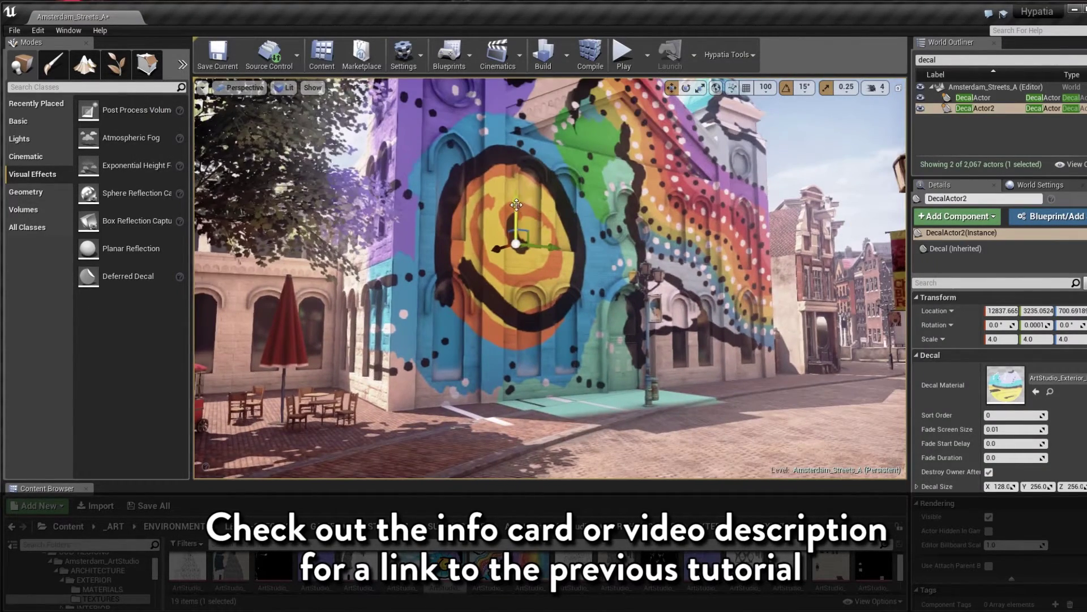
drag(516, 200, 467, 225)
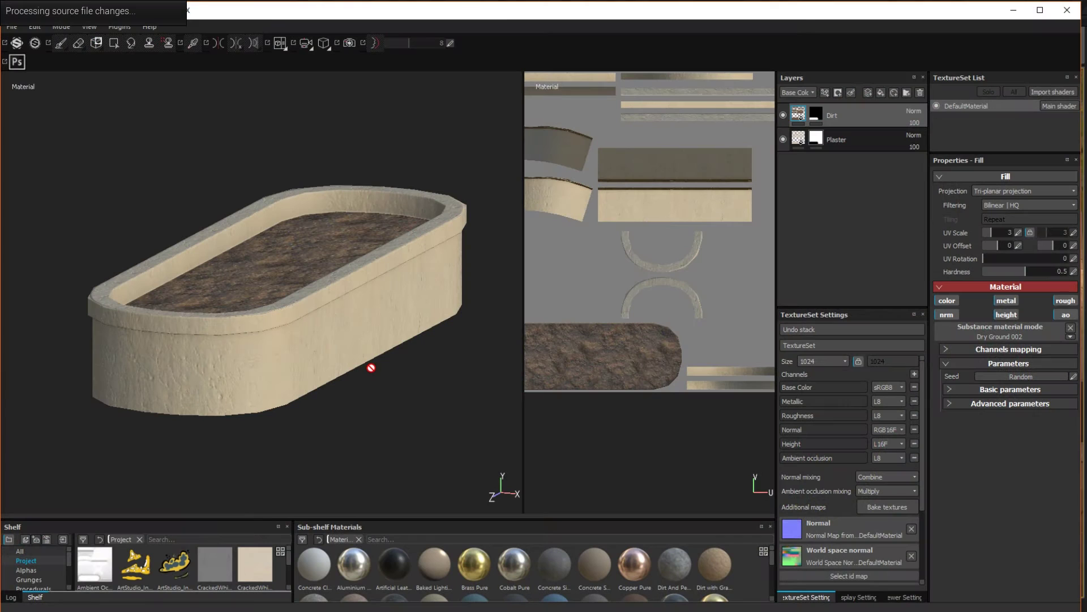
Step: Inspect the planter by toggling the Dirt and Plaster layers, then widen the viewports
mouse_move(366, 408)
alt+mouse_down()
mouse_move(10, 438)
mouse_move(131, 441)
mouse_move(372, 408)
mouse_move(335, 402)
alt+mouse_up()
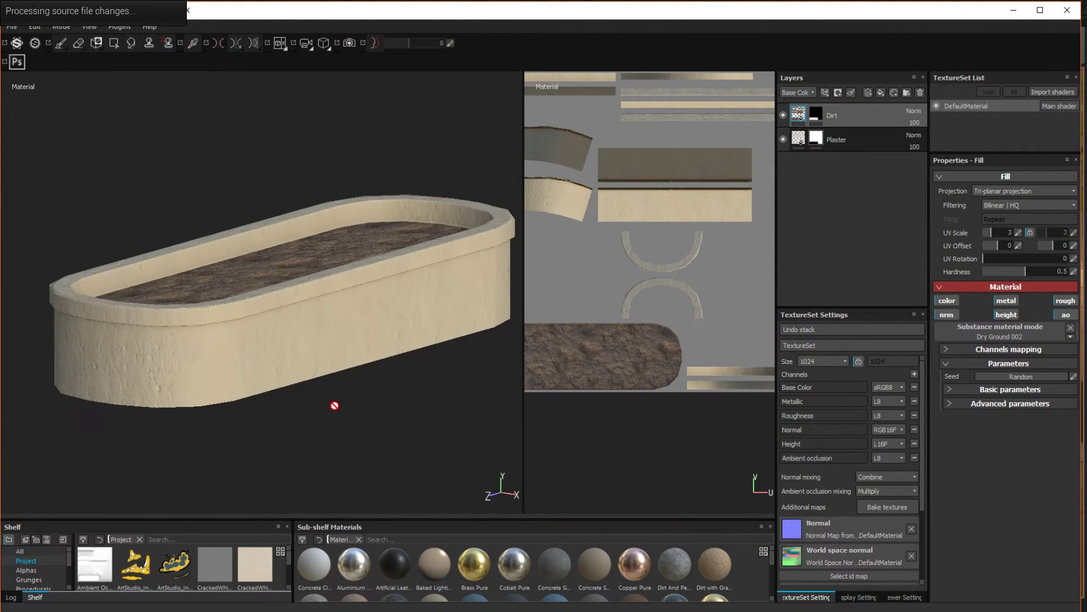
click(783, 115)
click(783, 115)
click(783, 139)
click(783, 139)
drag(776, 213, 910, 215)
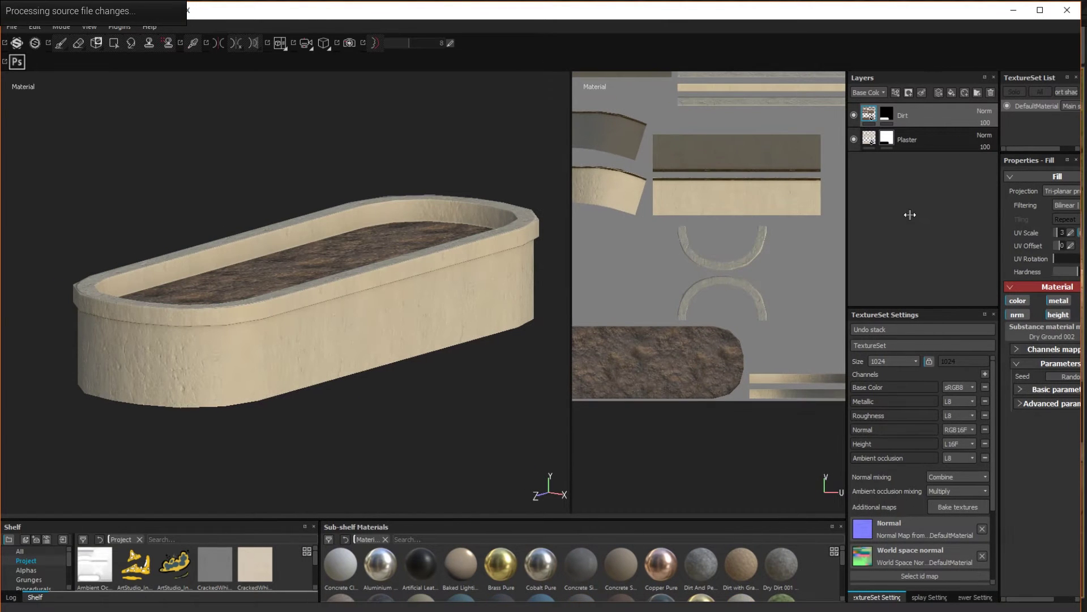
Step: Add Layer 1 above Dirt and limit Projection painting to color, turning off rough, metal, height and nrm
click(939, 93)
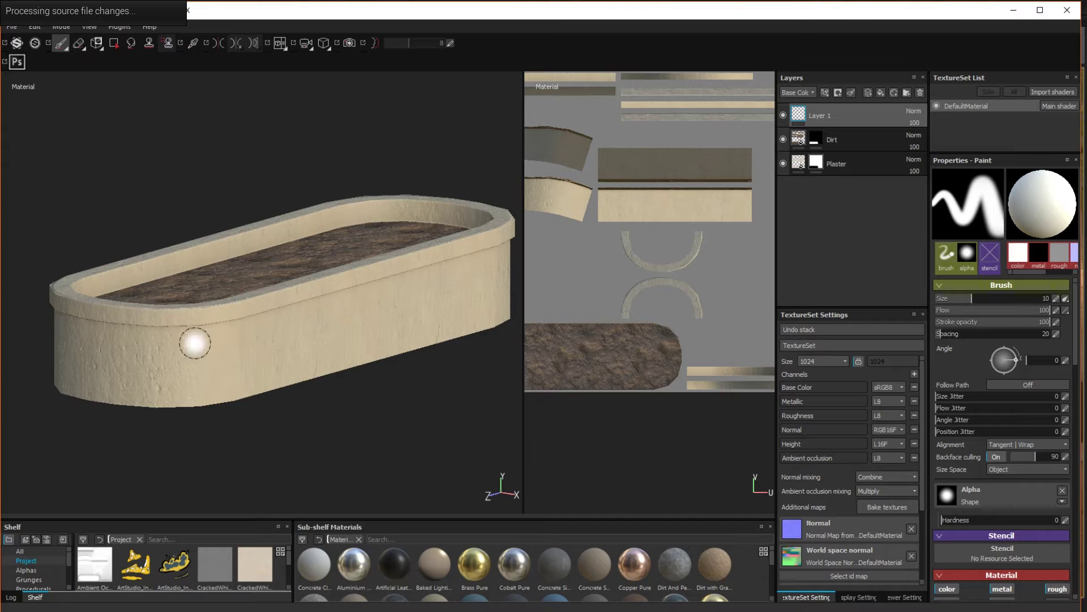
click(97, 44)
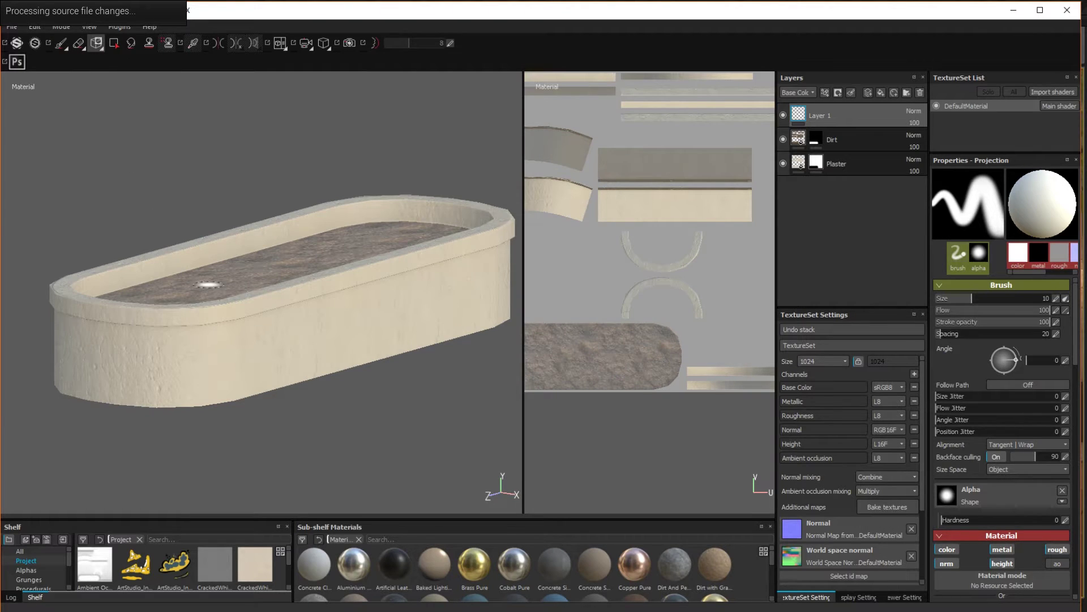
scroll(209, 285, down, 3)
scroll(209, 285, up, 3)
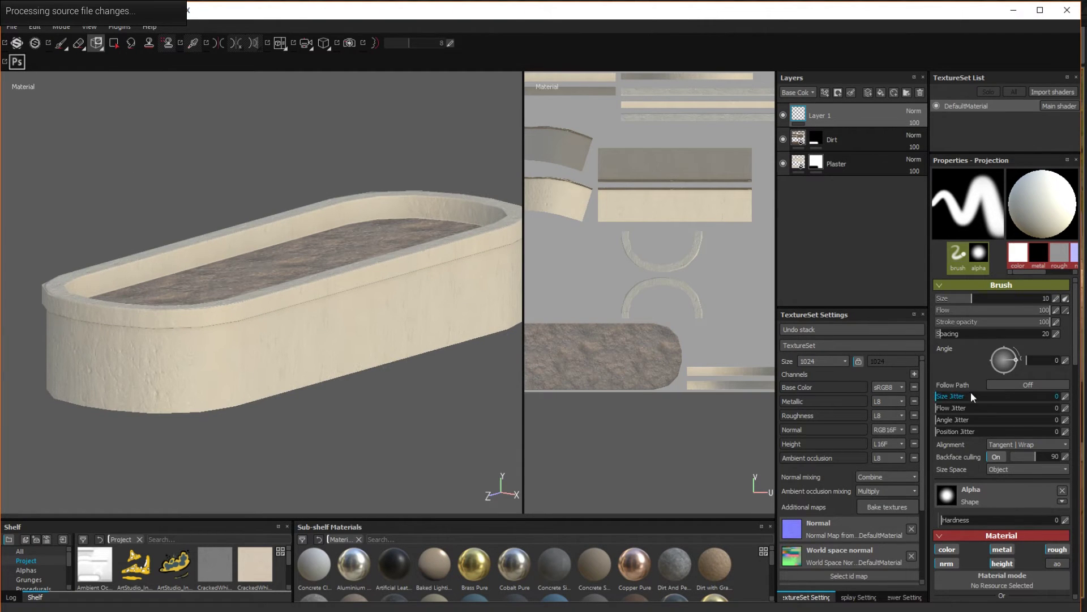
scroll(1039, 414, down, 5)
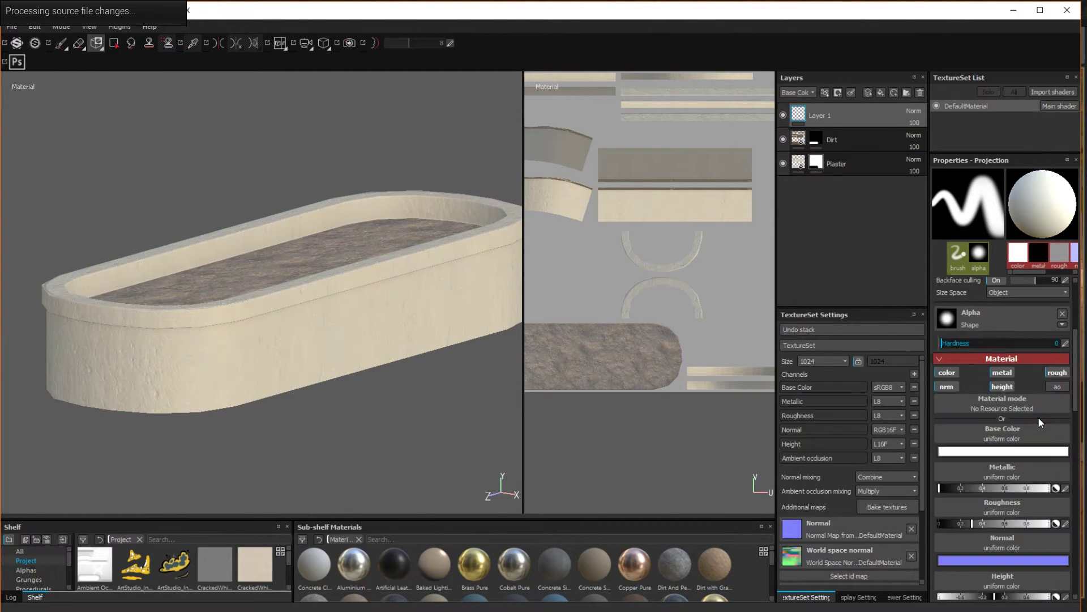
click(1054, 372)
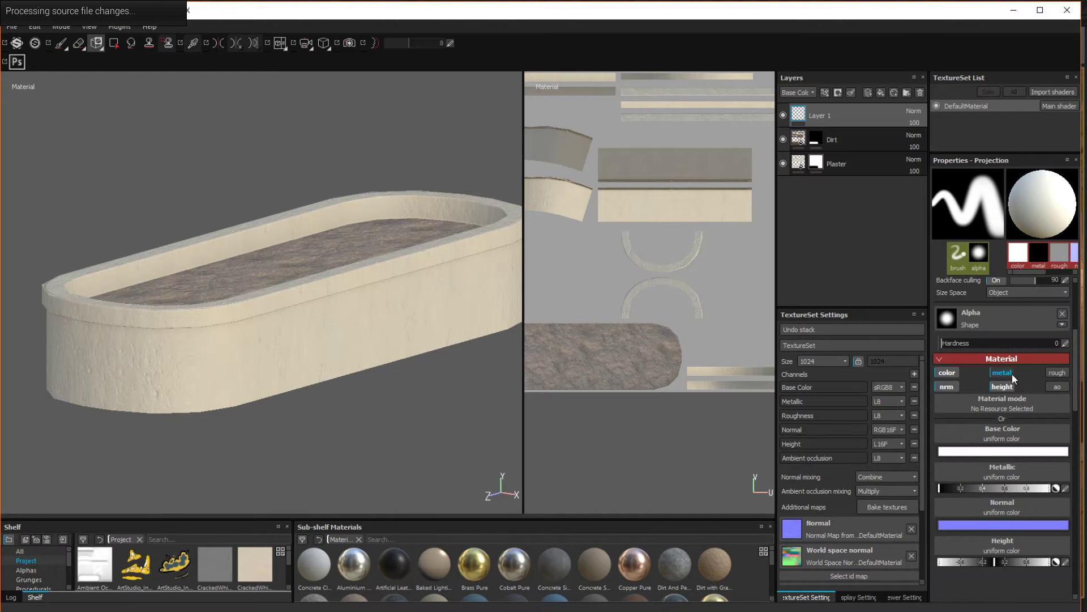
click(1010, 374)
click(1002, 387)
click(947, 386)
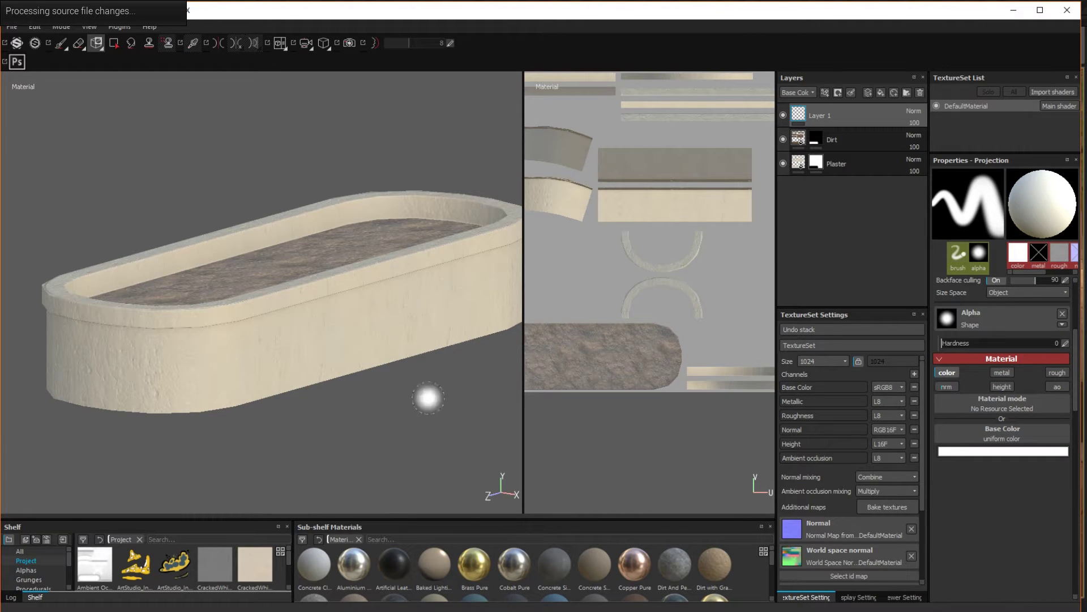
Step: Add both PlanterDecal PNG images as resources to import
drag(195, 517, 194, 487)
click(83, 508)
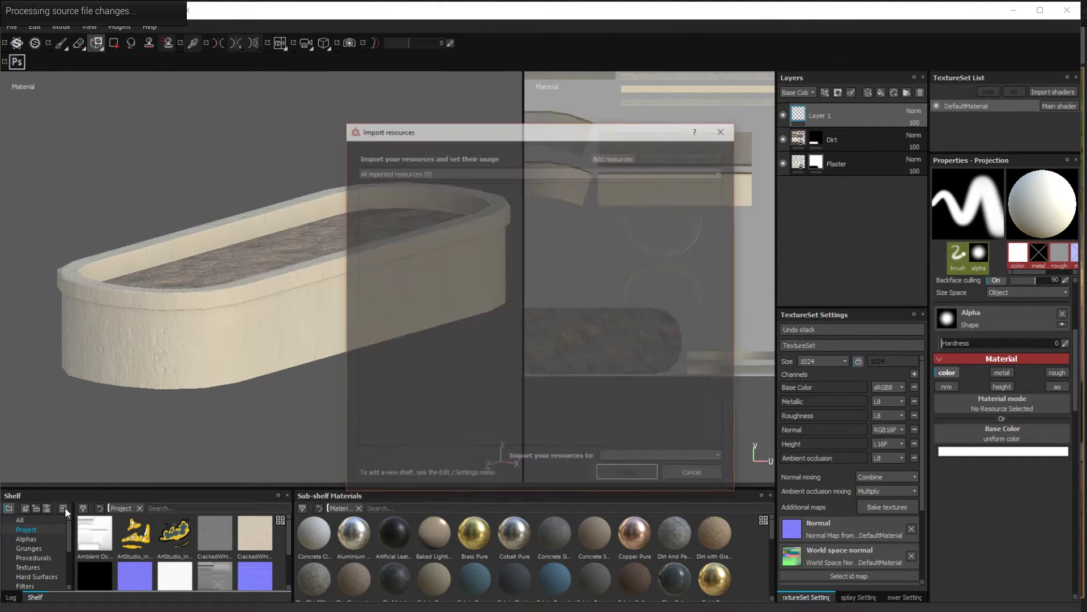
click(614, 155)
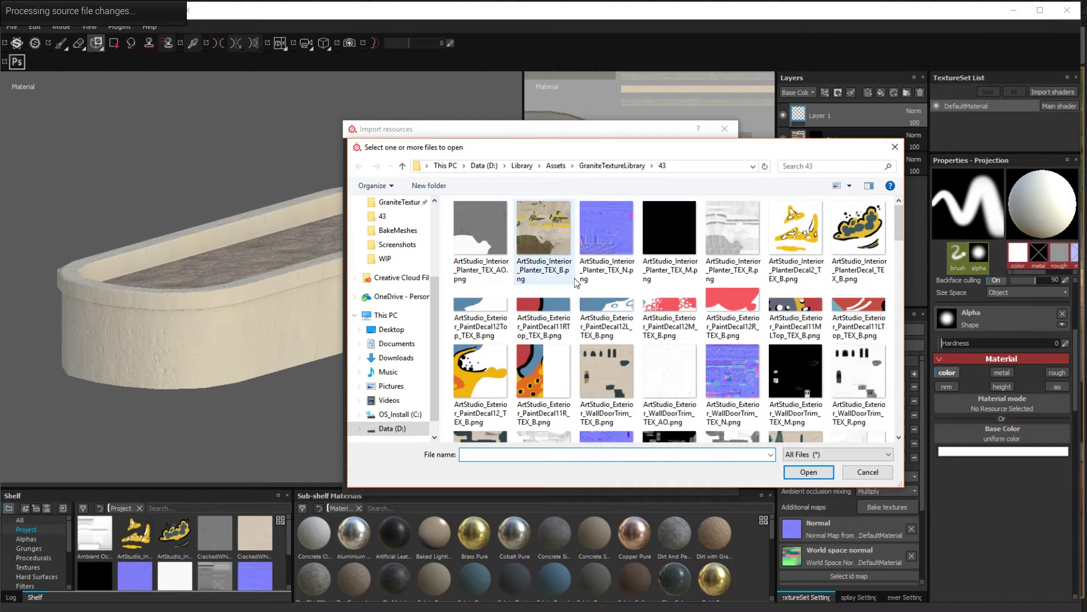
click(838, 244)
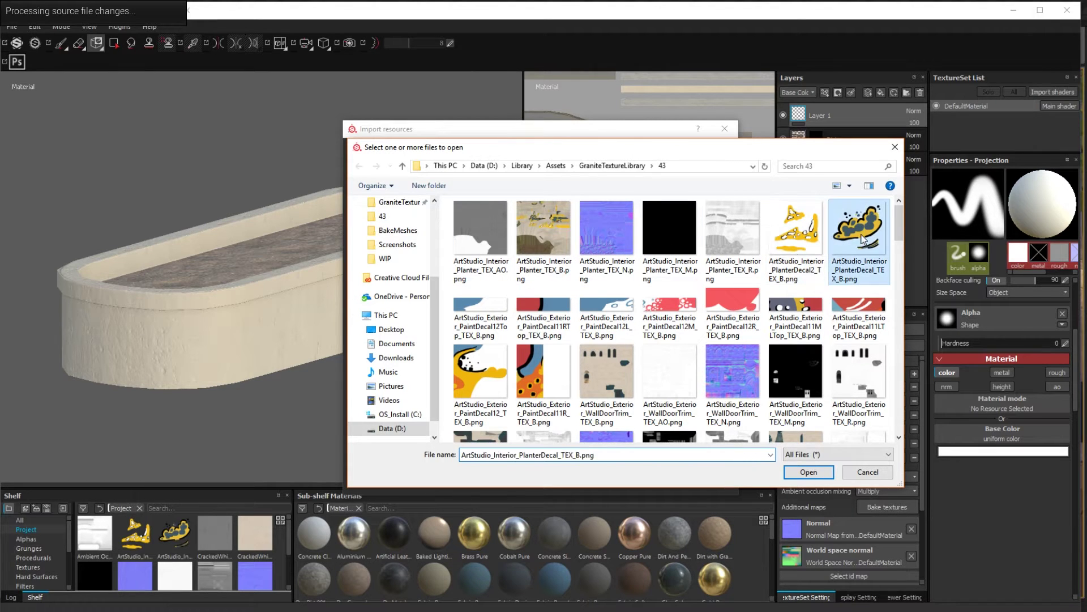
ctrl+click(796, 240)
click(809, 472)
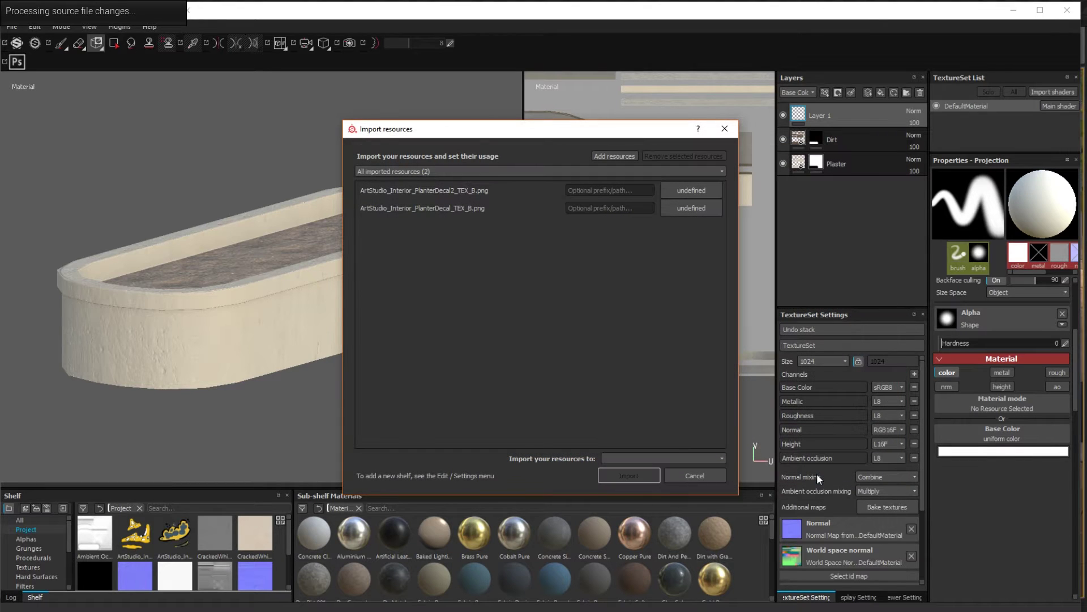
Step: Set both decals' usage to texture and import them into the current planter project
click(458, 191)
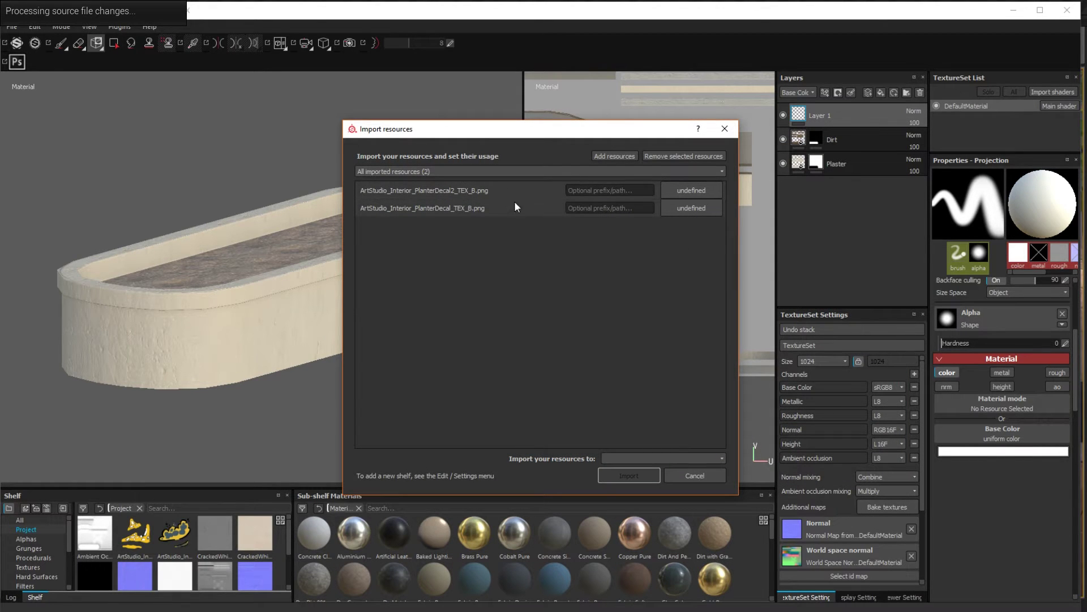
click(674, 189)
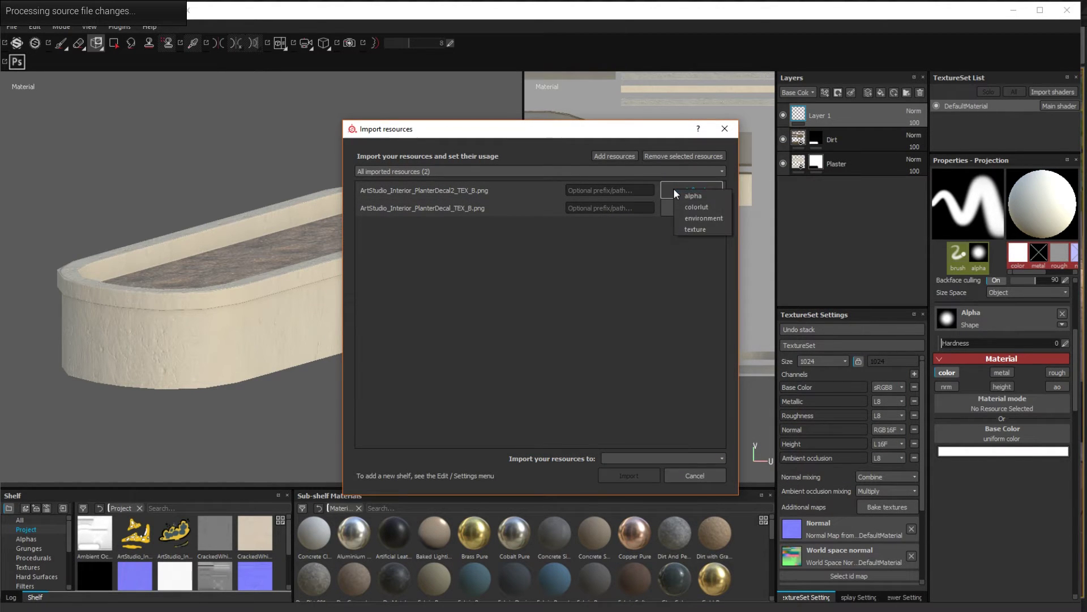
click(689, 225)
click(647, 458)
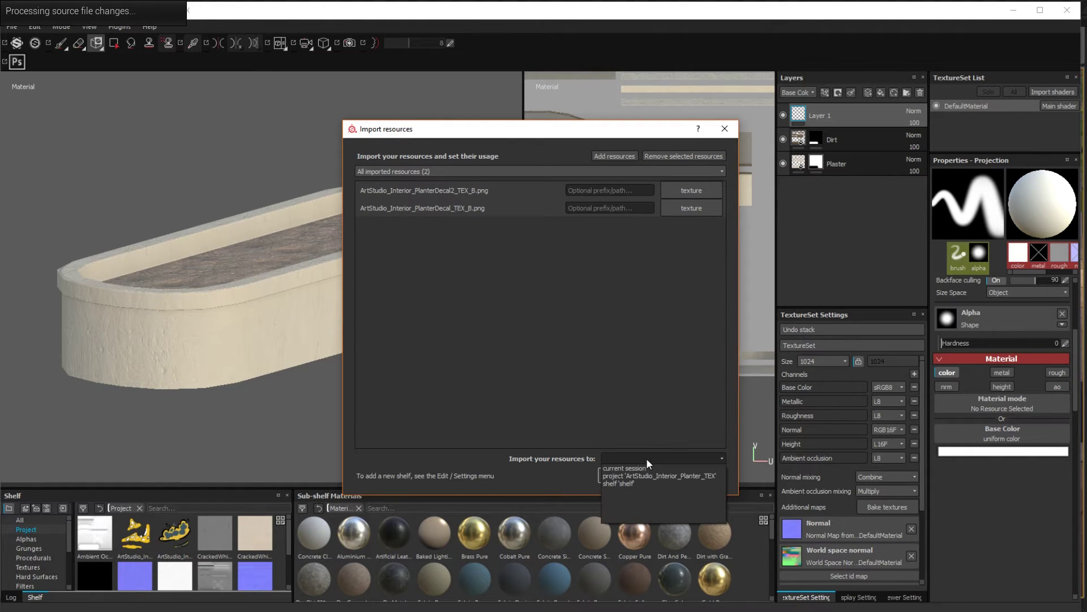
click(620, 476)
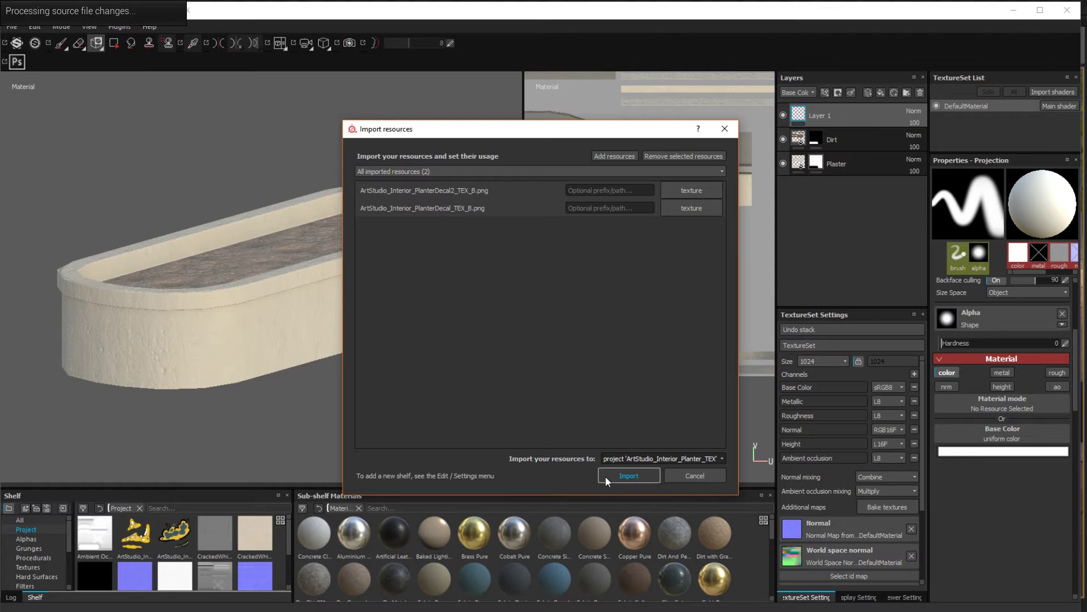
Step: Import the two decal textures and load the planter decal as the projected color
click(725, 130)
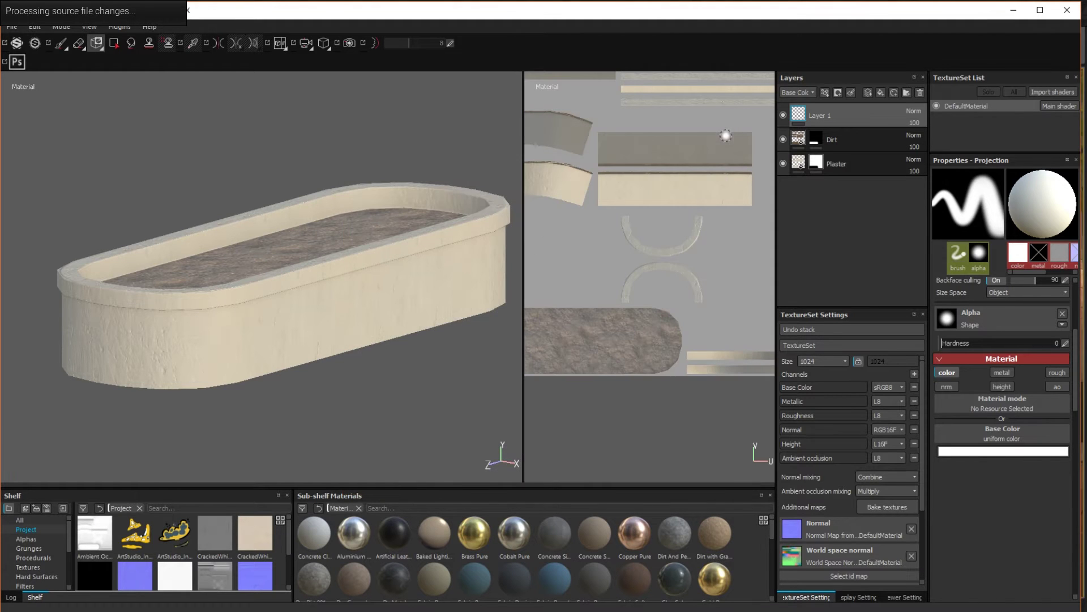
mouse_move(181, 538)
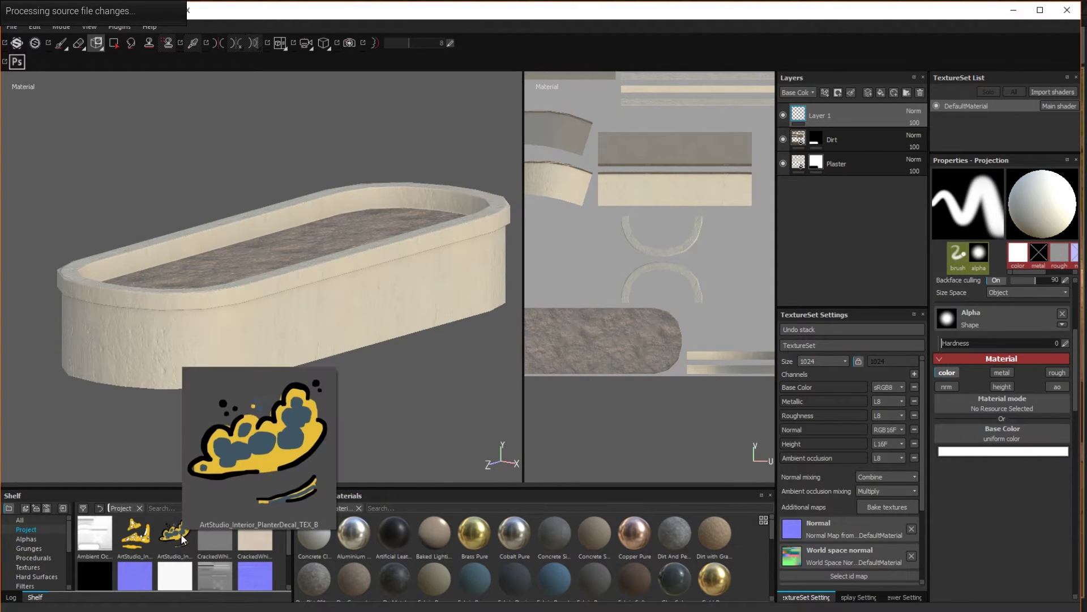
drag(182, 538, 998, 434)
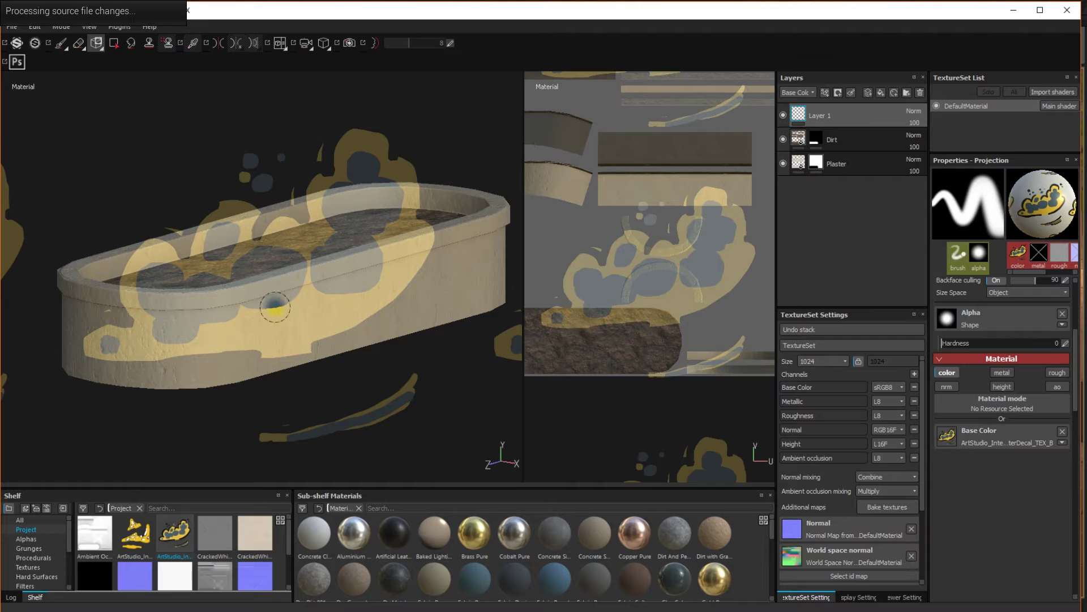
alt+drag(238, 302, 261, 335)
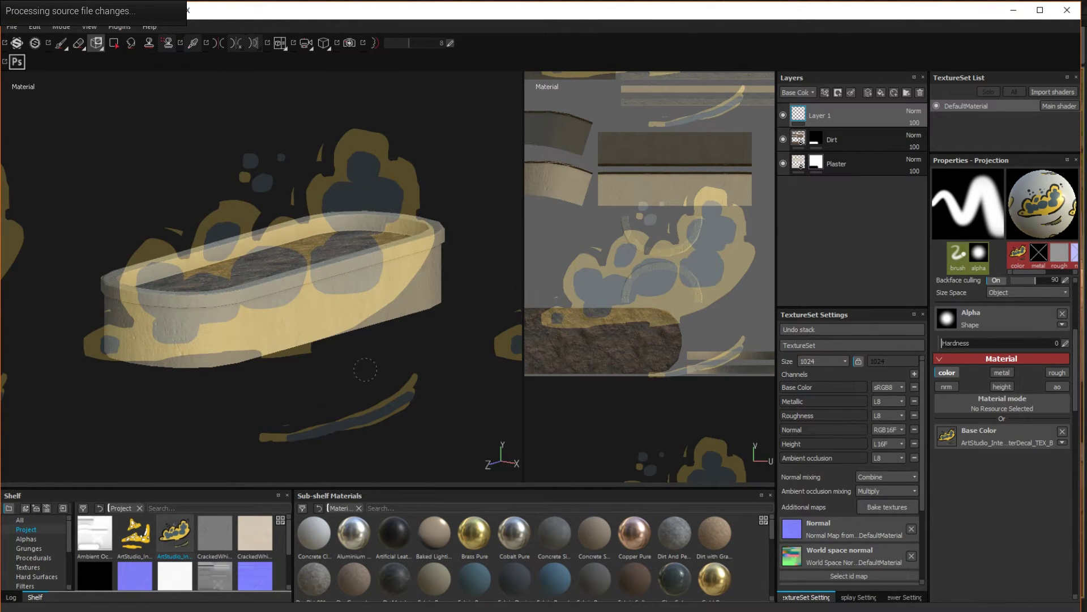
scroll(334, 313, down, 1)
scroll(333, 313, up, 3)
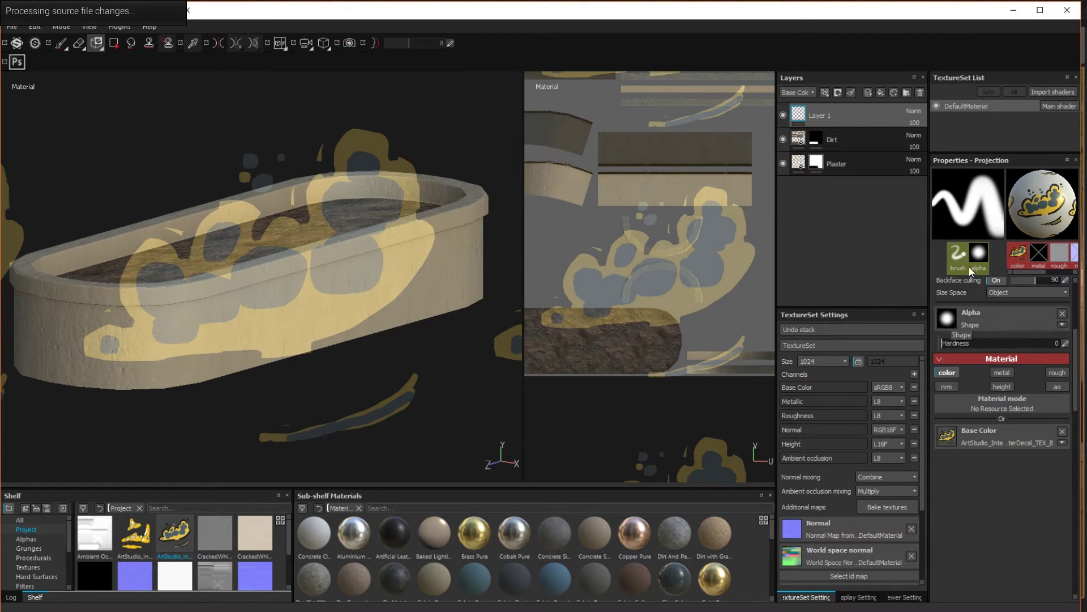
Step: Set the stencil alpha to uniform color, disable Lazy Mouse, and paint the decal onto the tub's side
click(1063, 314)
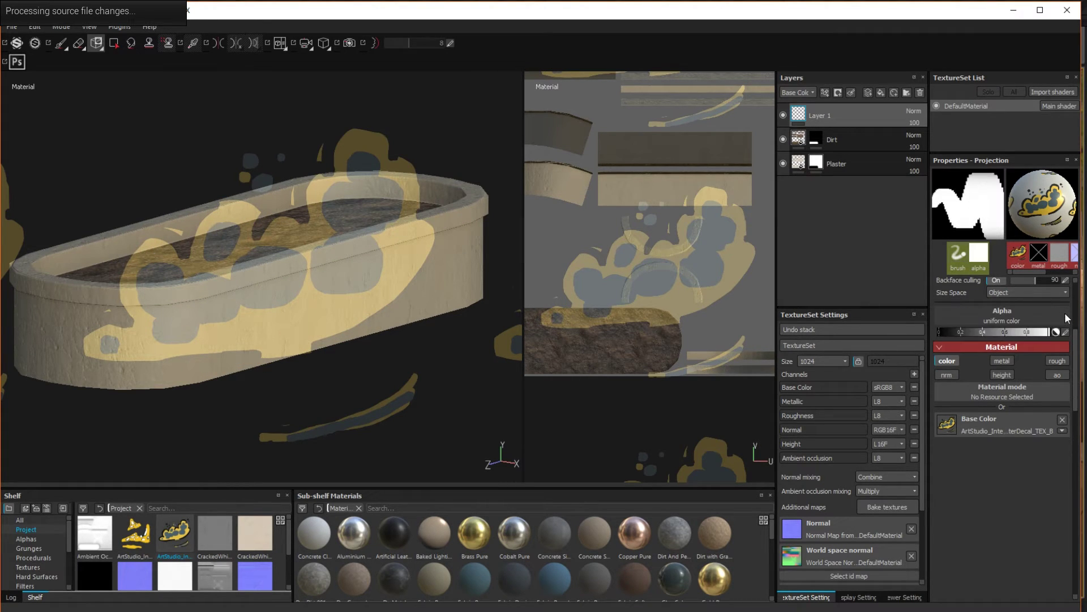
click(387, 340)
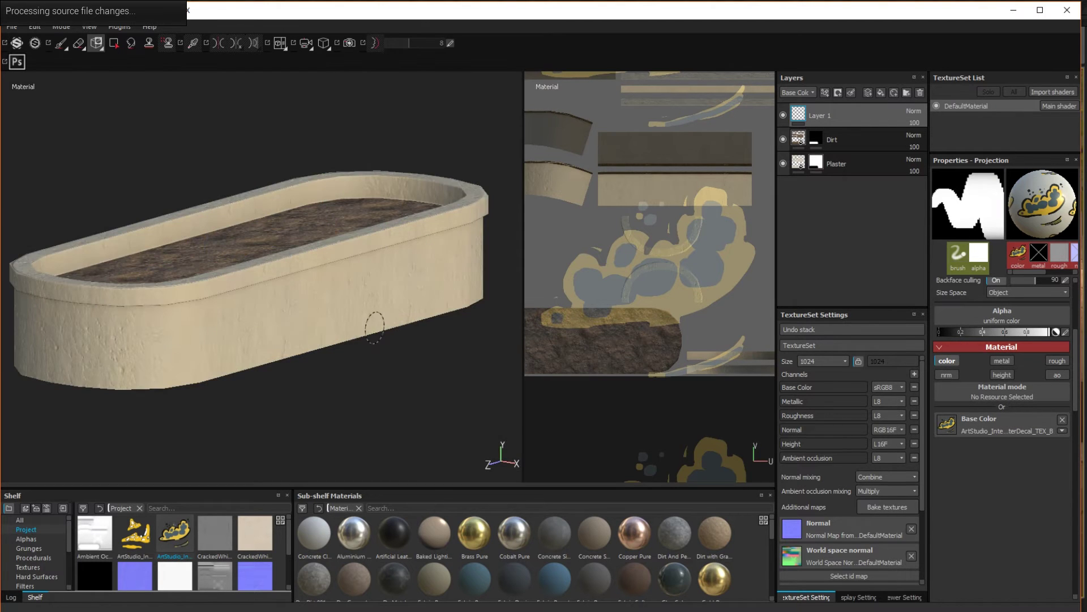
key(d)
mouse_move(434, 352)
alt+mouse_down()
mouse_move(422, 355)
mouse_move(381, 311)
mouse_move(498, 282)
mouse_move(394, 323)
mouse_move(454, 321)
alt+mouse_up()
scroll(384, 311, down, 3)
scroll(384, 311, up, 3)
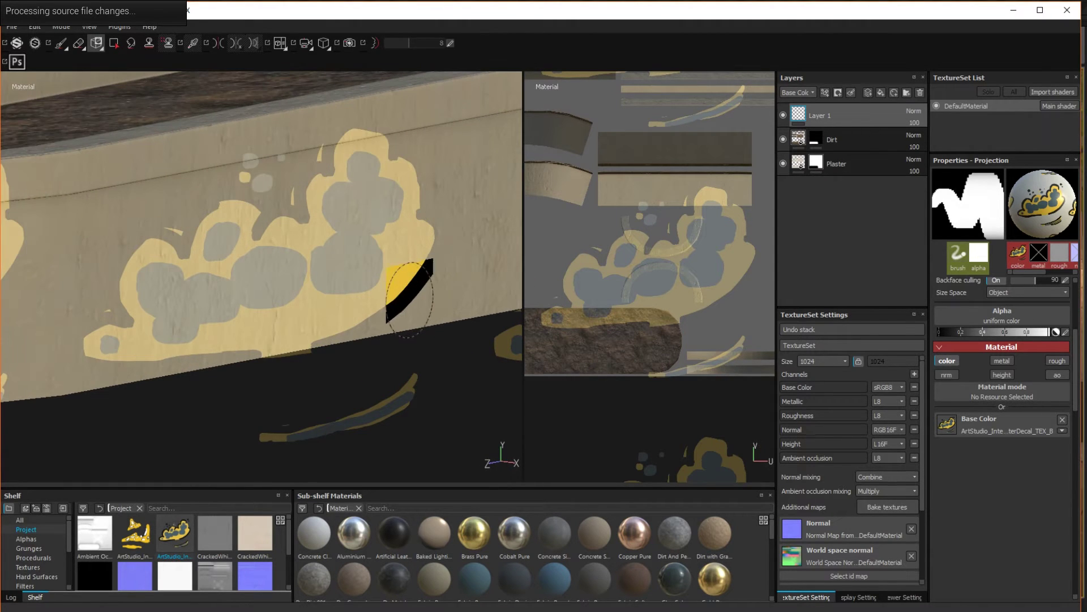
middle_drag(422, 294, 462, 300)
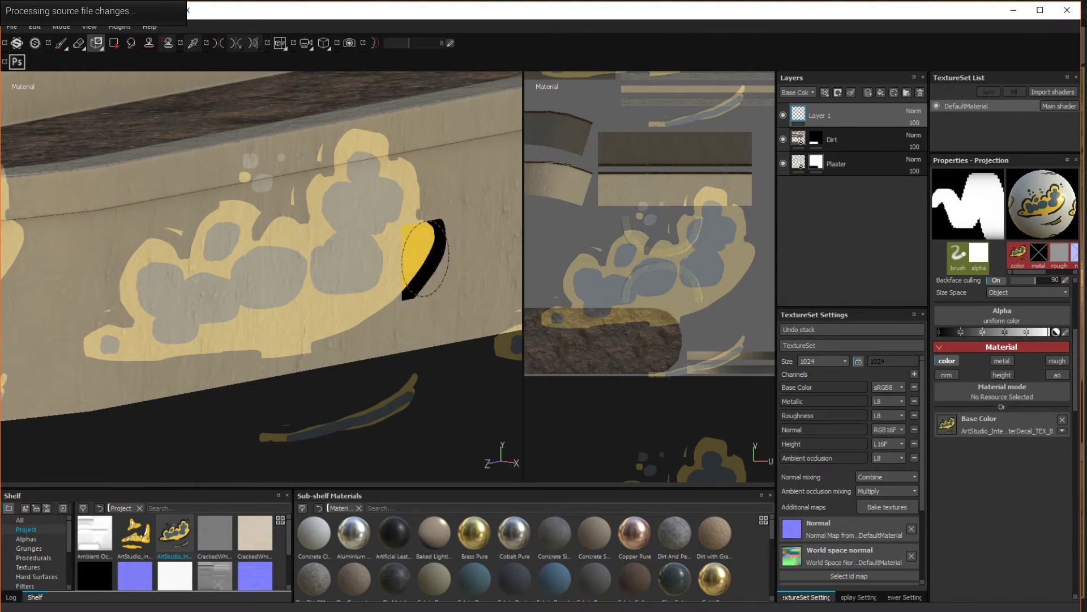
mouse_move(427, 191)
mouse_down()
mouse_move(416, 152)
mouse_move(384, 143)
mouse_move(283, 170)
mouse_move(430, 148)
mouse_move(255, 164)
mouse_move(225, 186)
mouse_move(113, 181)
mouse_move(134, 305)
mouse_move(113, 354)
mouse_move(255, 287)
mouse_move(309, 320)
mouse_move(362, 255)
mouse_move(405, 241)
mouse_move(388, 235)
mouse_up()
scroll(388, 235, down, 5)
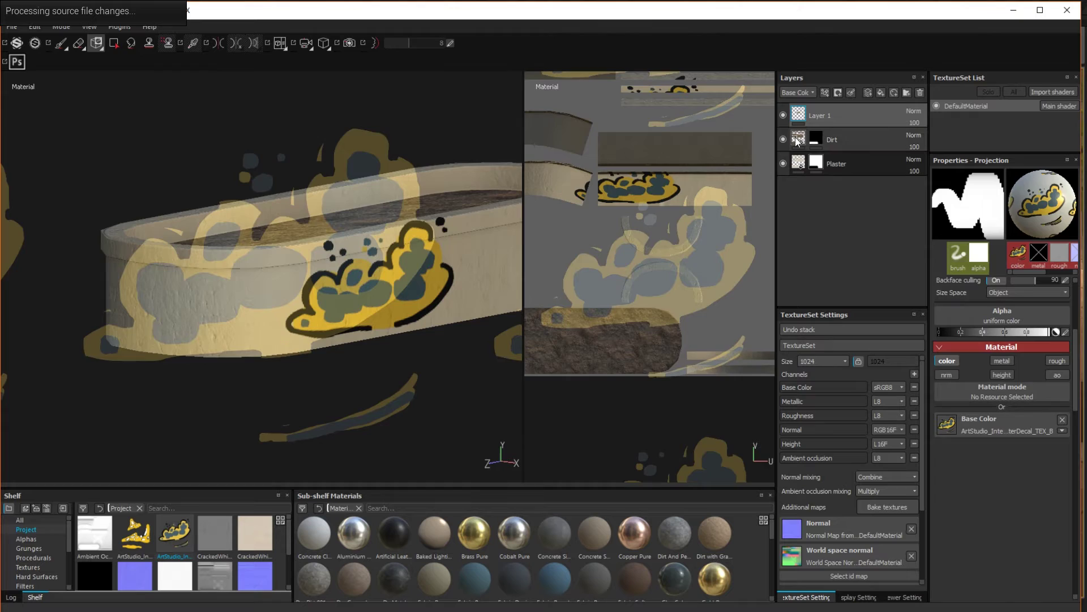
click(795, 139)
mouse_move(400, 348)
alt+mouse_down()
mouse_move(393, 430)
mouse_move(409, 430)
mouse_move(397, 193)
mouse_move(59, 428)
mouse_move(189, 389)
mouse_move(235, 415)
mouse_move(293, 386)
alt+mouse_up()
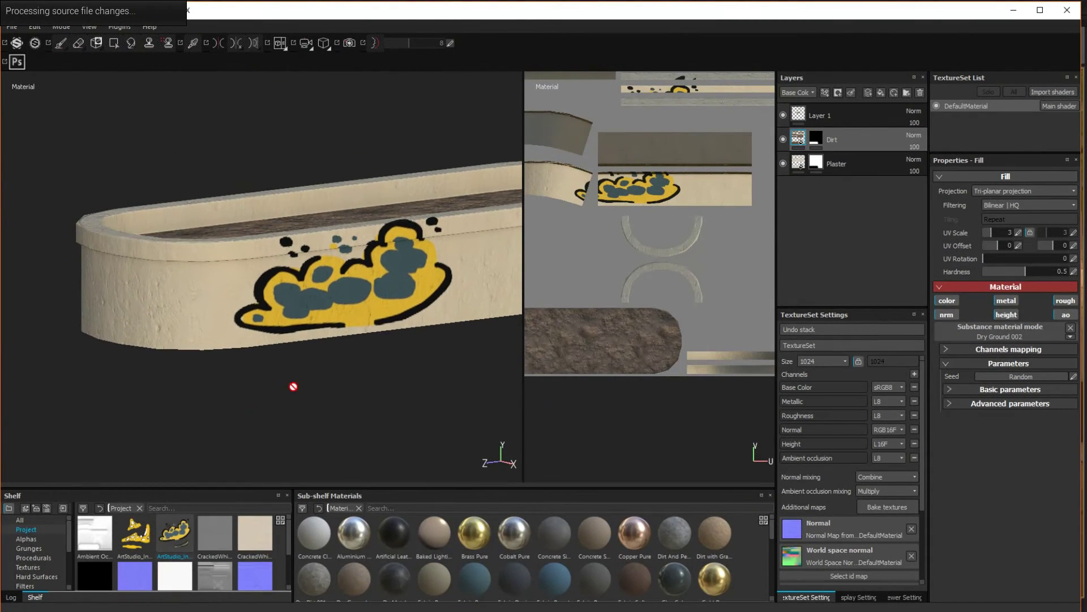
scroll(328, 329, up, 2)
click(818, 116)
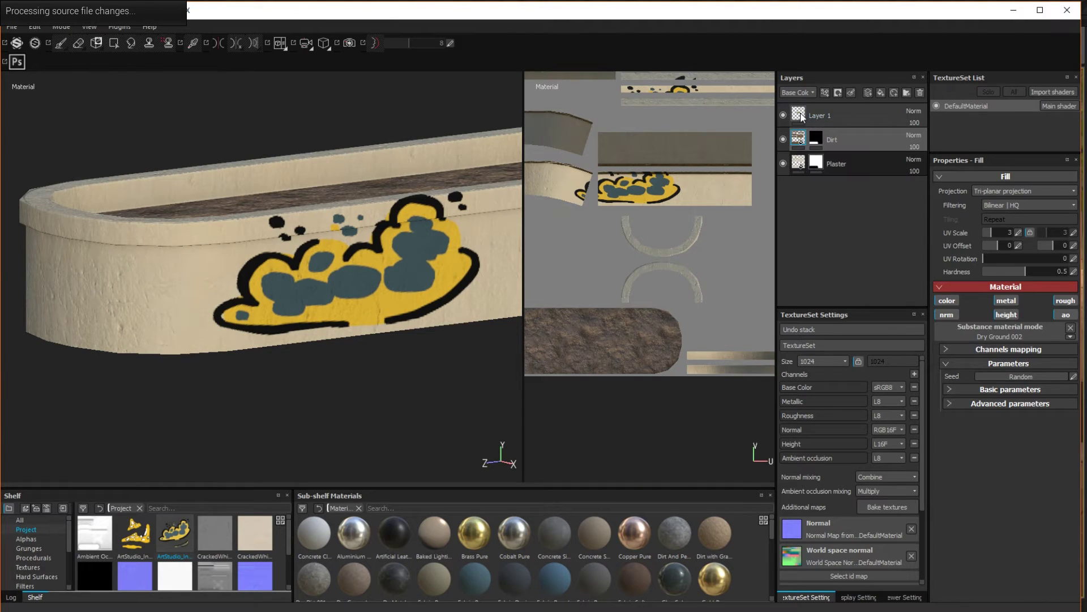
key(3)
scroll(432, 322, up, 3)
scroll(429, 324, down, 4)
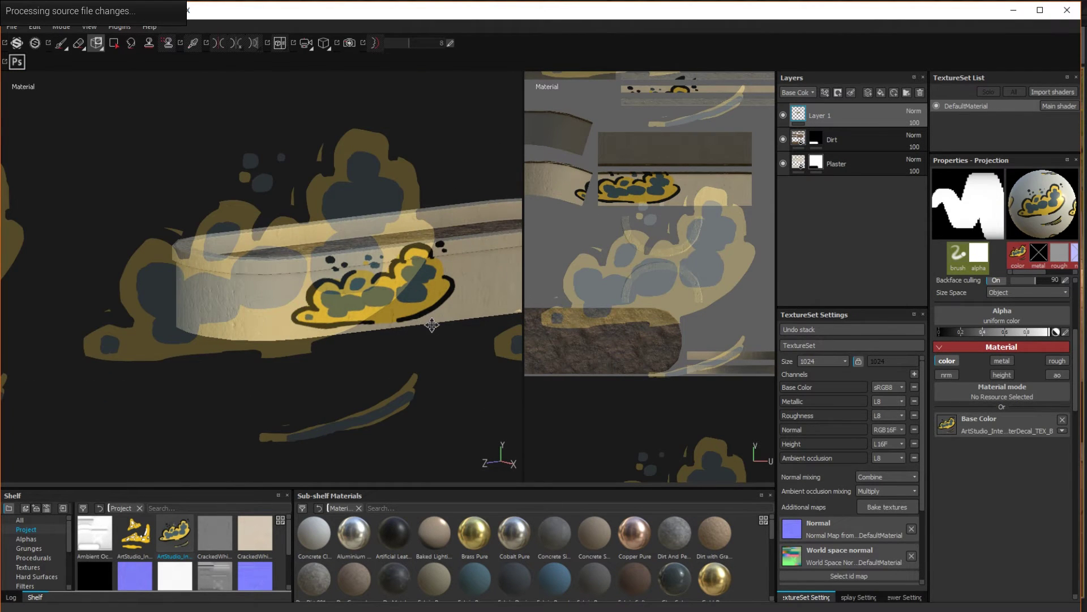
Step: Paint a black, blue and yellow decal streak near the tub's right end
alt+middle_drag(432, 326, 226, 434)
mouse_move(226, 434)
alt+mouse_down()
mouse_move(339, 459)
mouse_move(408, 458)
mouse_move(374, 472)
mouse_move(360, 460)
mouse_move(440, 411)
alt+mouse_up()
alt+middle_drag(440, 412, 414, 400)
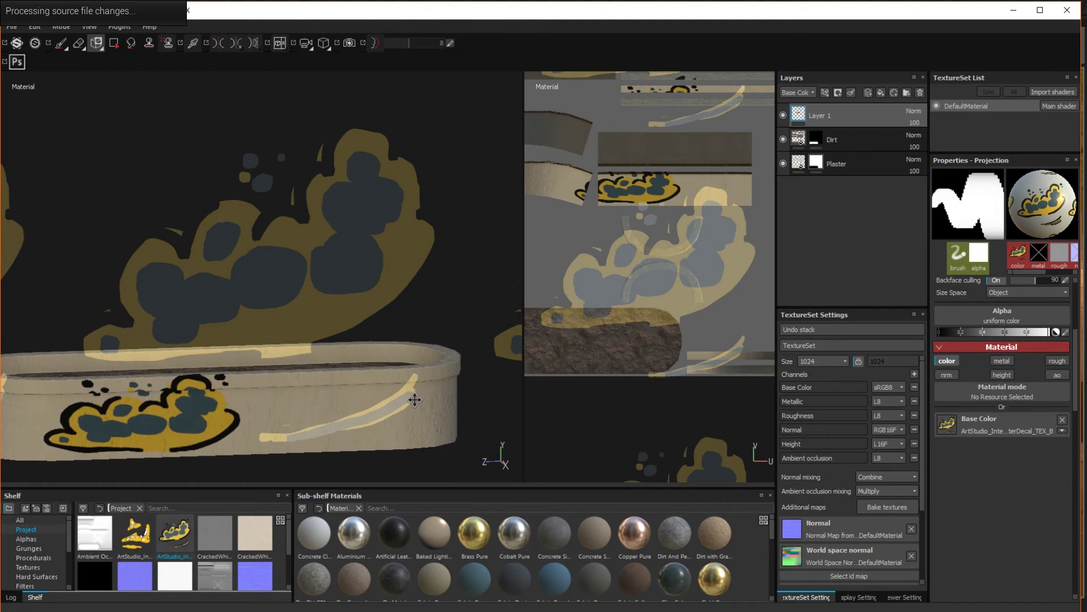
mouse_move(411, 383)
mouse_down()
mouse_move(399, 412)
mouse_move(267, 429)
mouse_up()
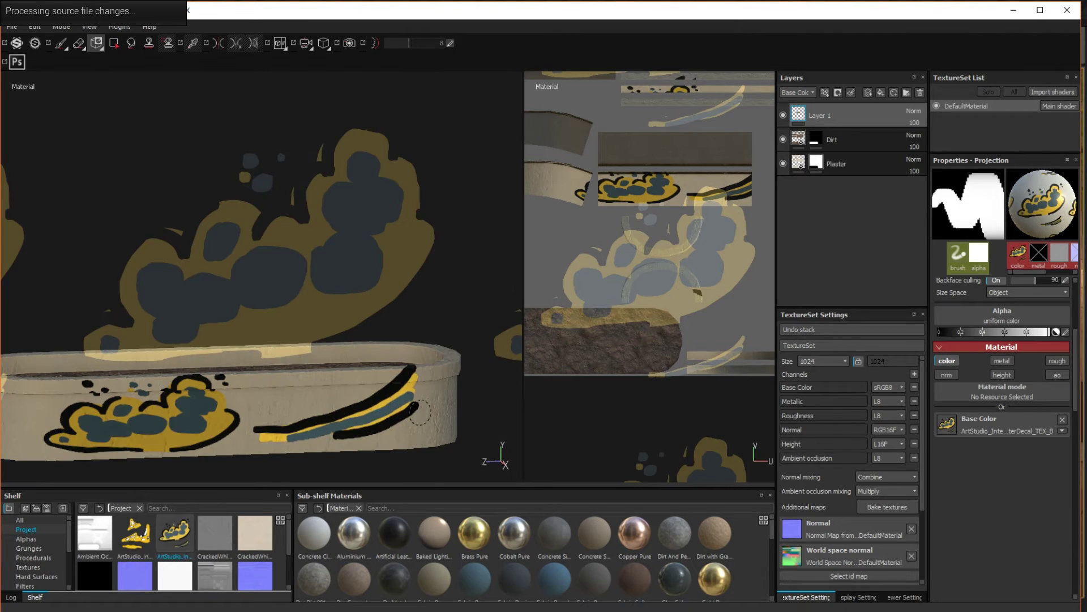
mouse_move(414, 367)
mouse_down()
mouse_move(439, 422)
mouse_move(580, 495)
mouse_move(701, 474)
mouse_move(614, 442)
mouse_up()
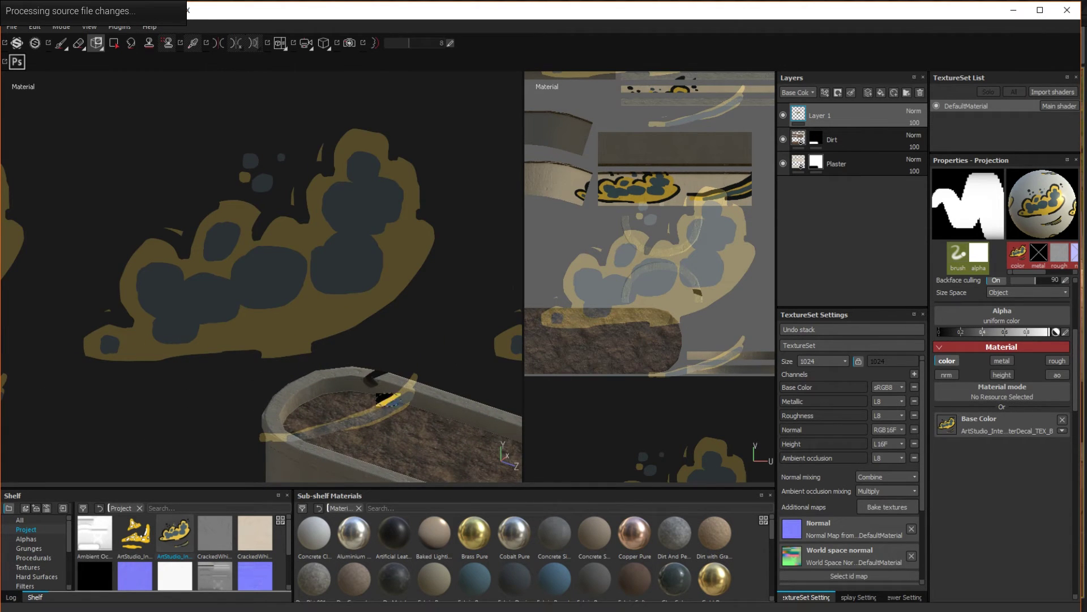
scroll(385, 400, up, 5)
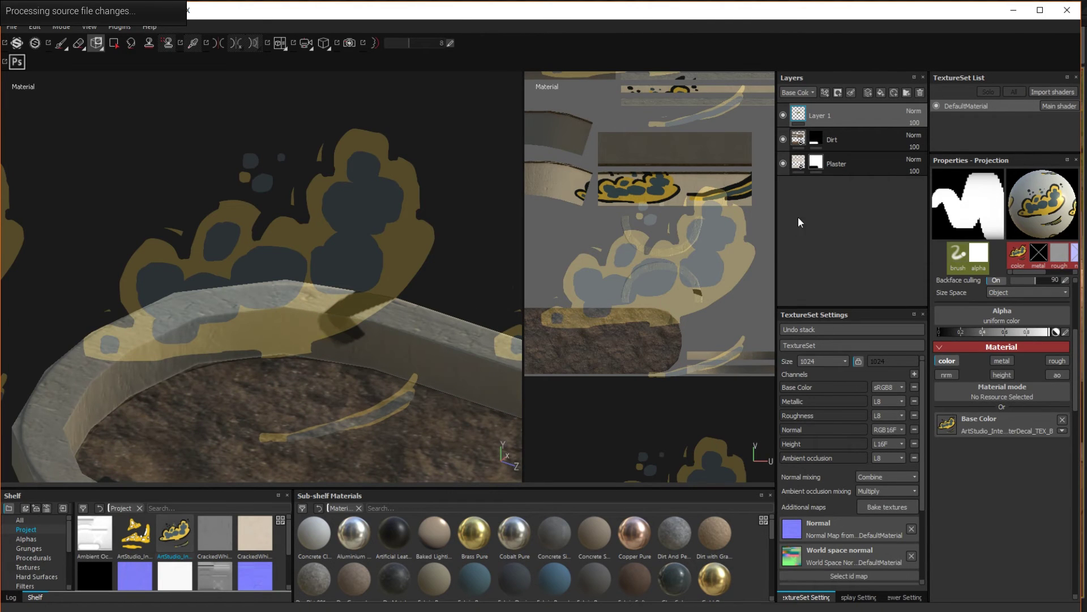
Step: Check the stray paint on the inner wall, then add a white mask to Layer 1
click(802, 138)
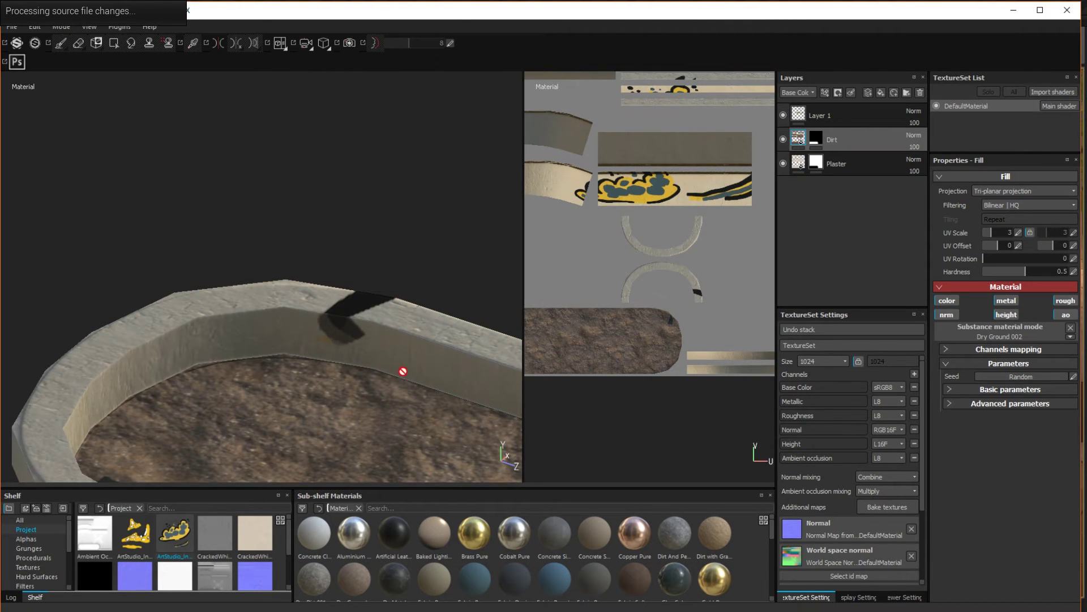
alt+drag(402, 371, 429, 369)
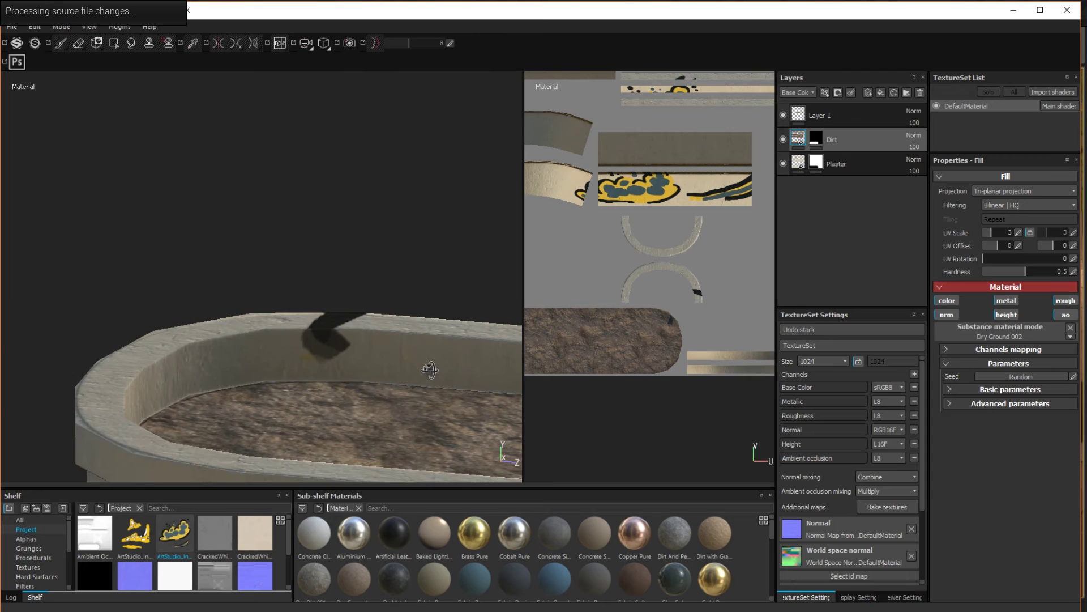
click(855, 117)
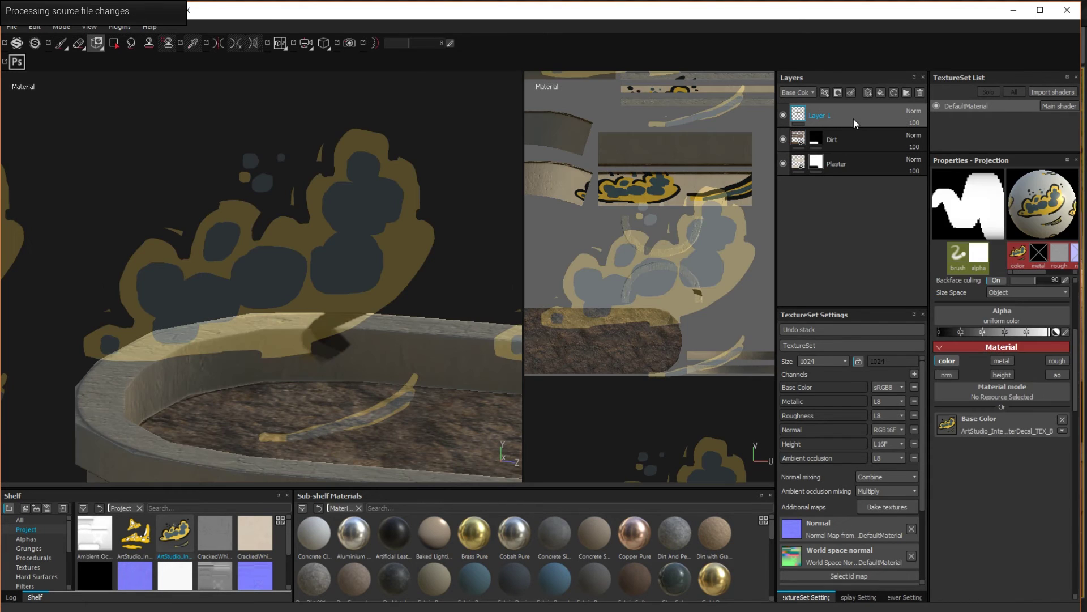
right_click(854, 118)
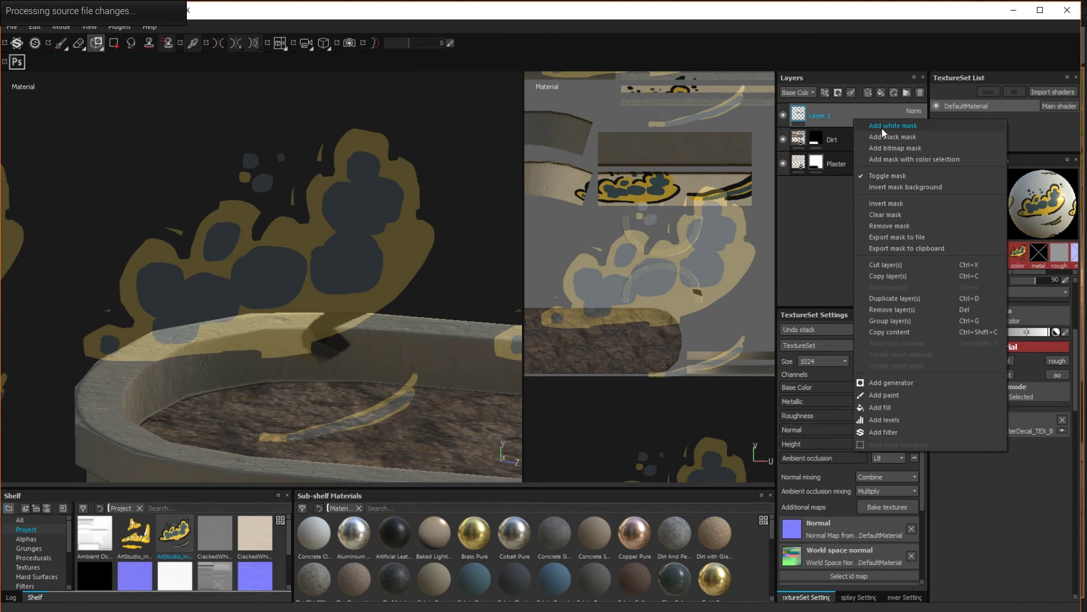
click(882, 126)
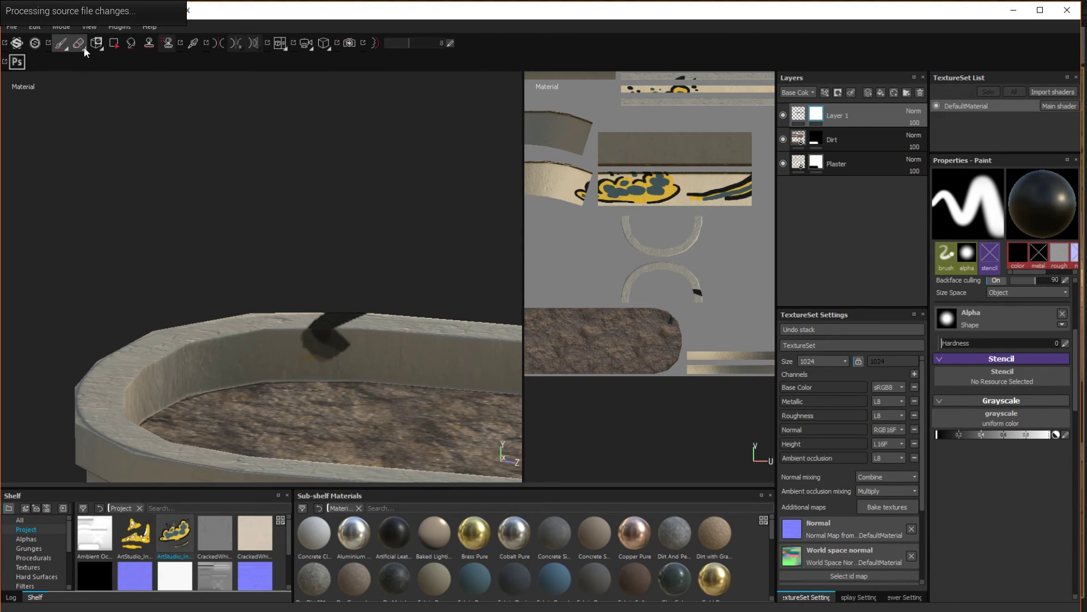
Step: Undo a mask stroke on the inner wall, switch to Polygon Fill, and review the decorated outer side
click(59, 47)
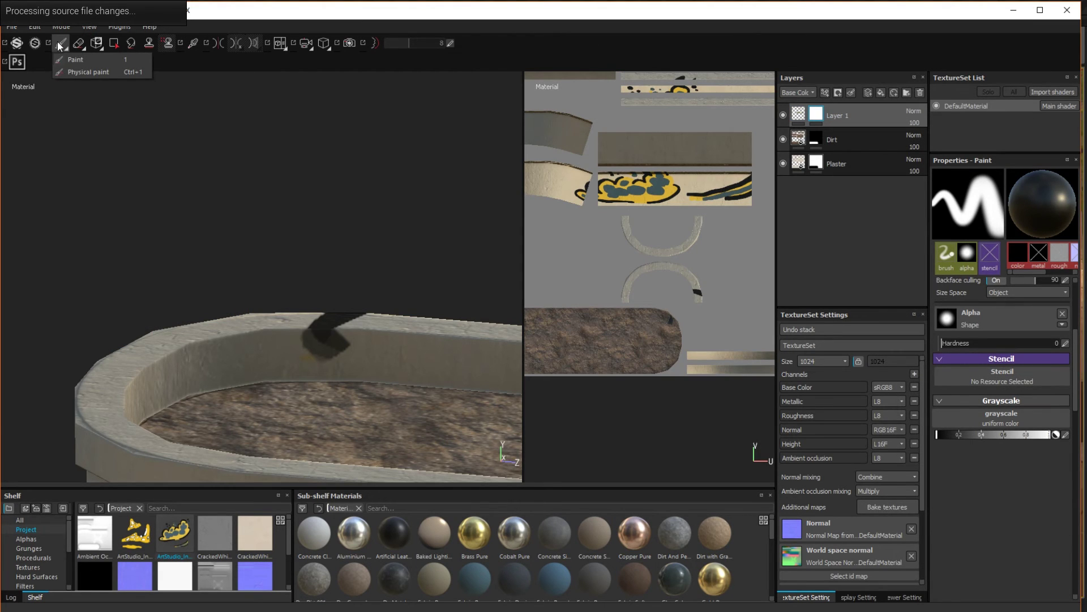
click(71, 59)
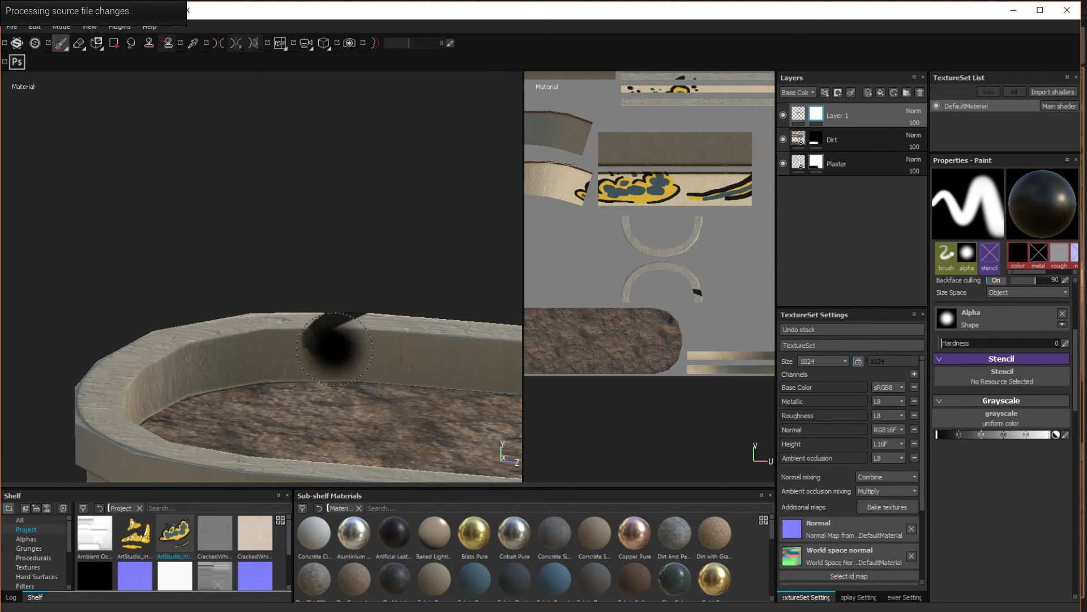
key(ctrl+z)
key(ctrl+z)
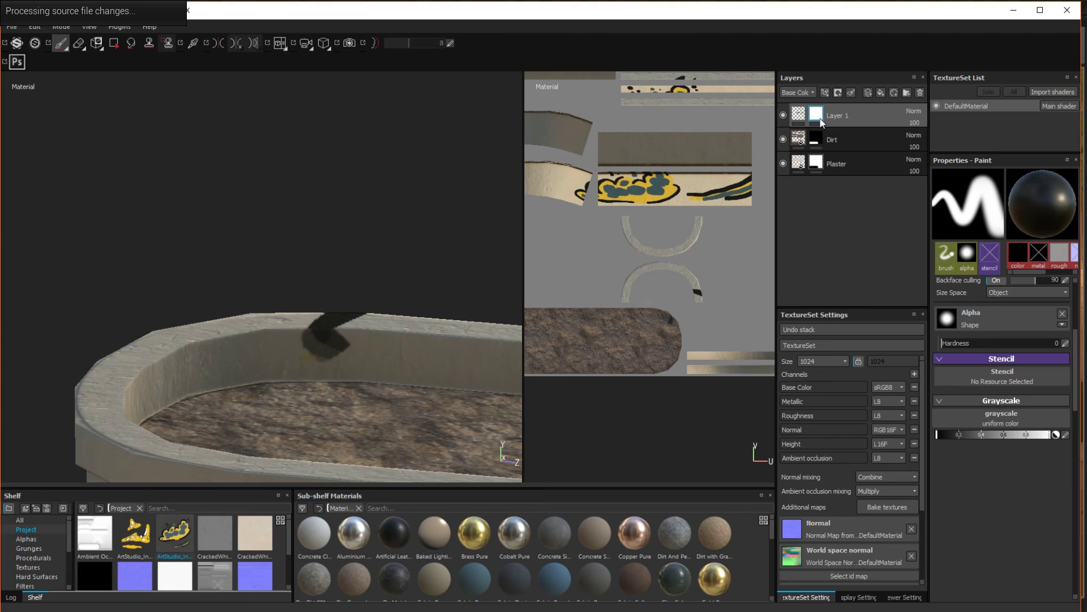
click(114, 44)
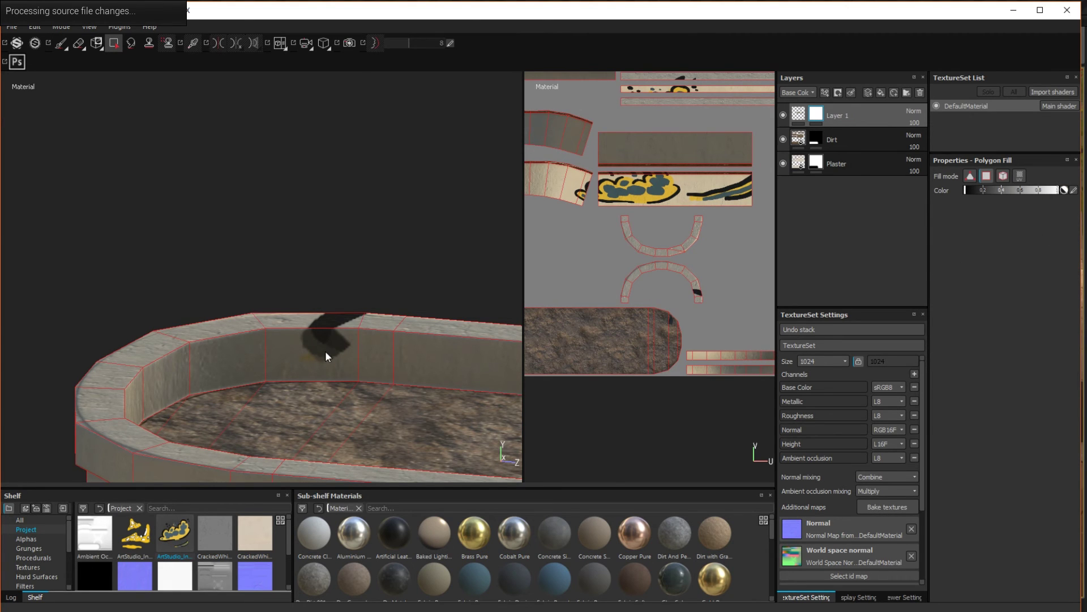
mouse_move(403, 402)
alt+mouse_down()
mouse_move(354, 421)
mouse_move(318, 365)
mouse_move(459, 353)
alt+mouse_up()
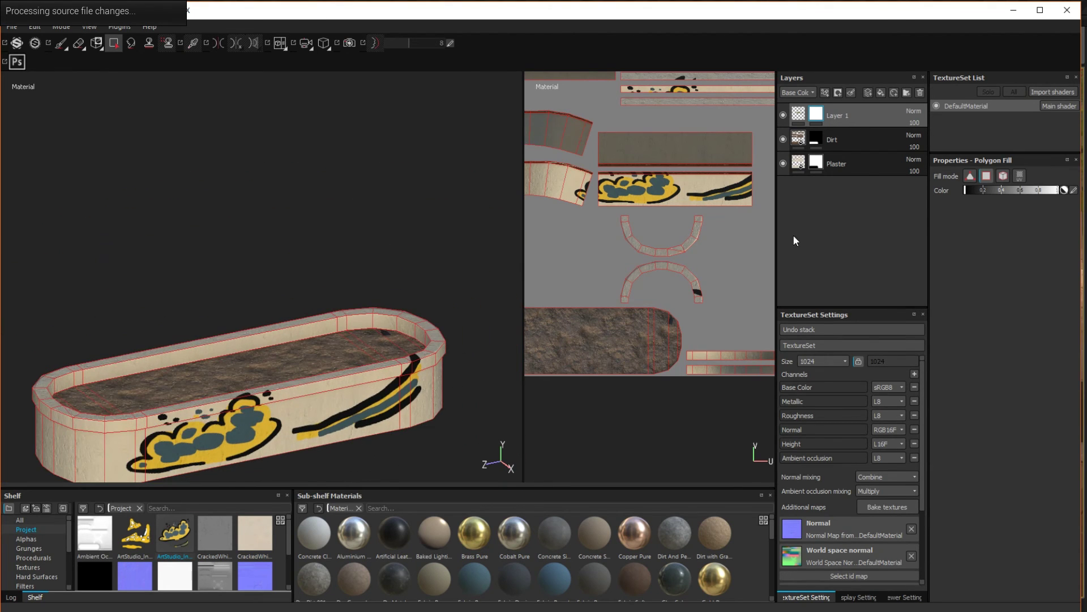
click(798, 138)
scroll(400, 394, down, 3)
alt+middle_drag(390, 389, 392, 349)
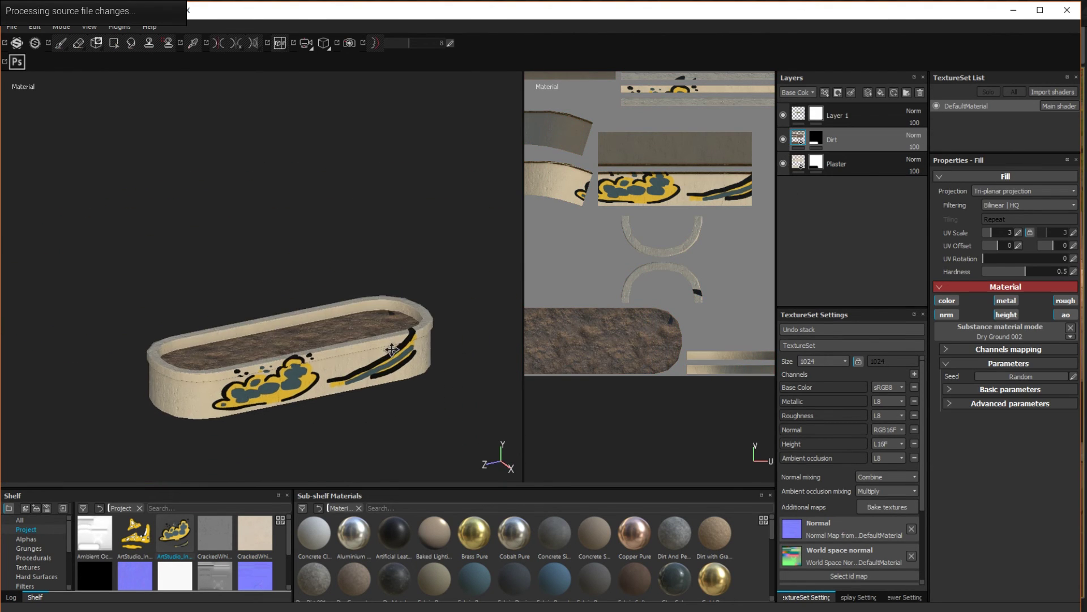
alt+drag(392, 350, 337, 366)
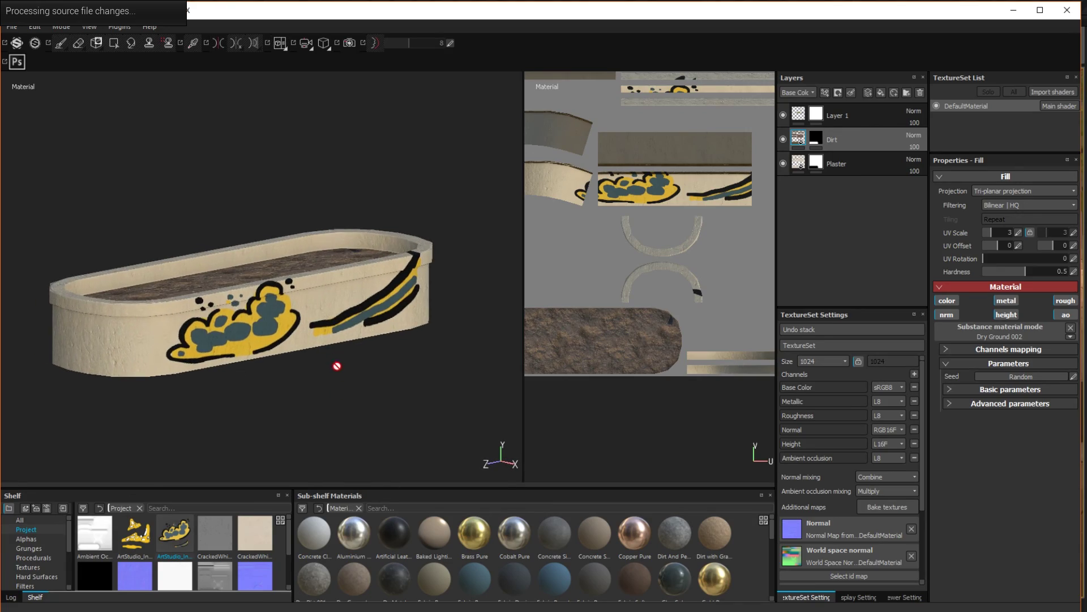